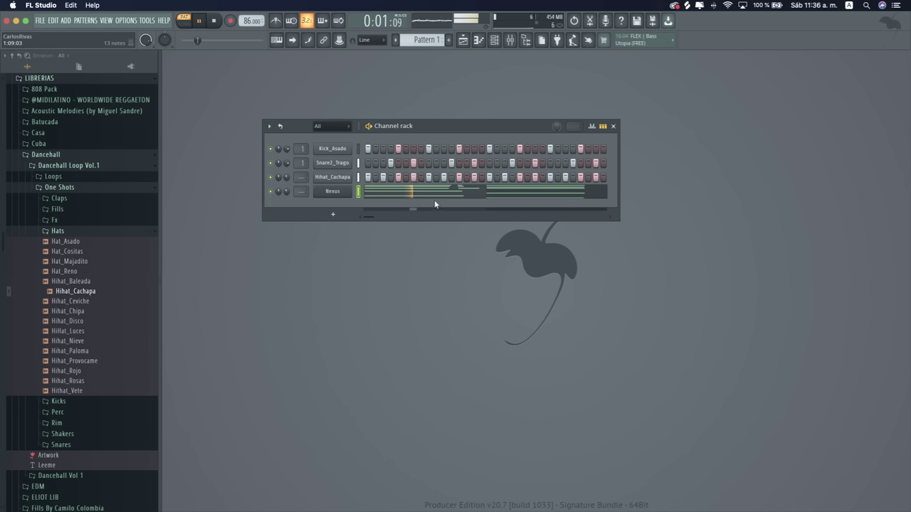
# Step: In a full-size piano roll for the Nexus channel, extend the repeated chord's D#5, C5 and G4 notes to the start of bar 2
pyautogui.click(435, 195)
pyautogui.press('space')
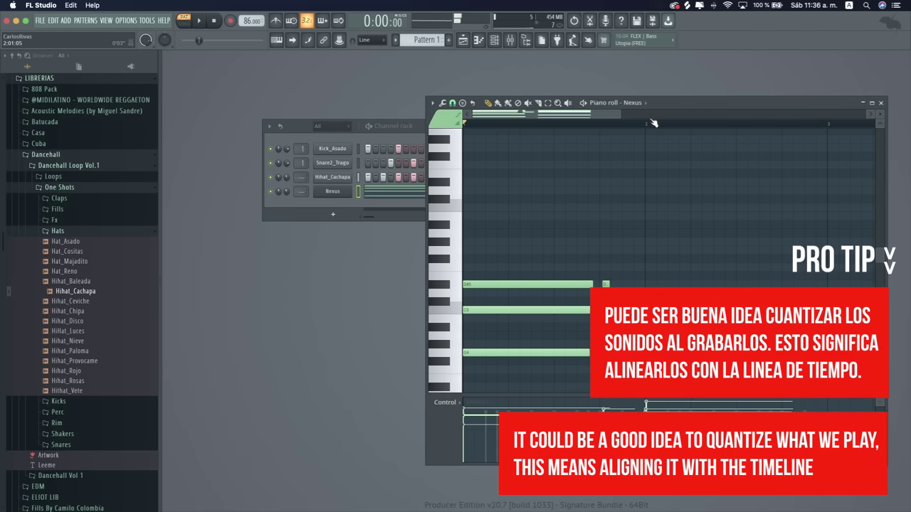
pyautogui.doubleClick(685, 104)
pyautogui.press('super+a')
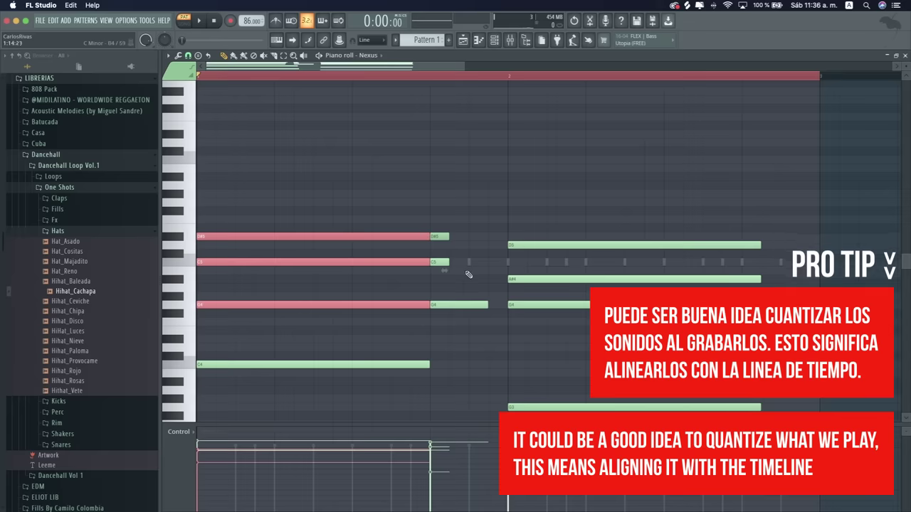
pyautogui.moveTo(455, 282); pyautogui.dragTo(484, 237)
pyautogui.moveTo(492, 336); pyautogui.dragTo(481, 233)
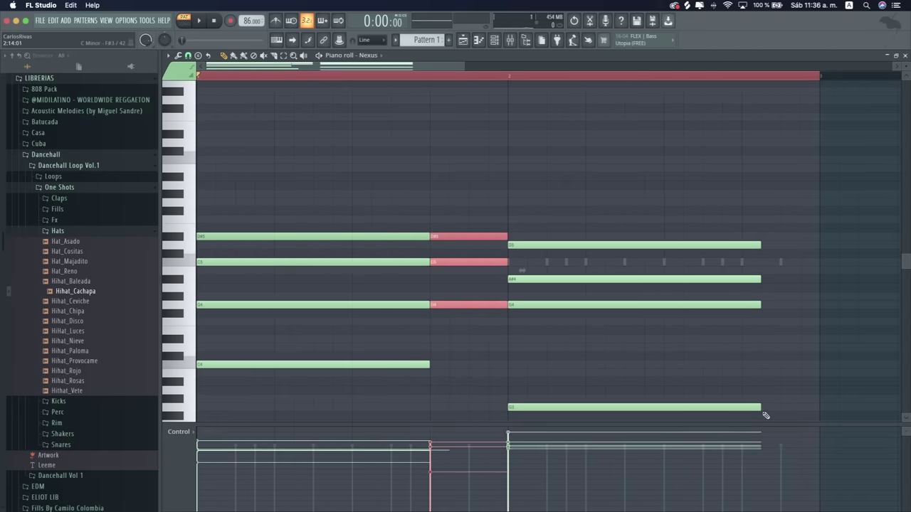
# Step: Extend the bar 1 bass notes to the start of bar 2 and all bar 2 notes to the end of that bar
pyautogui.scroll(-3, 765, 415)
pyautogui.moveTo(430, 258); pyautogui.dragTo(504, 259)
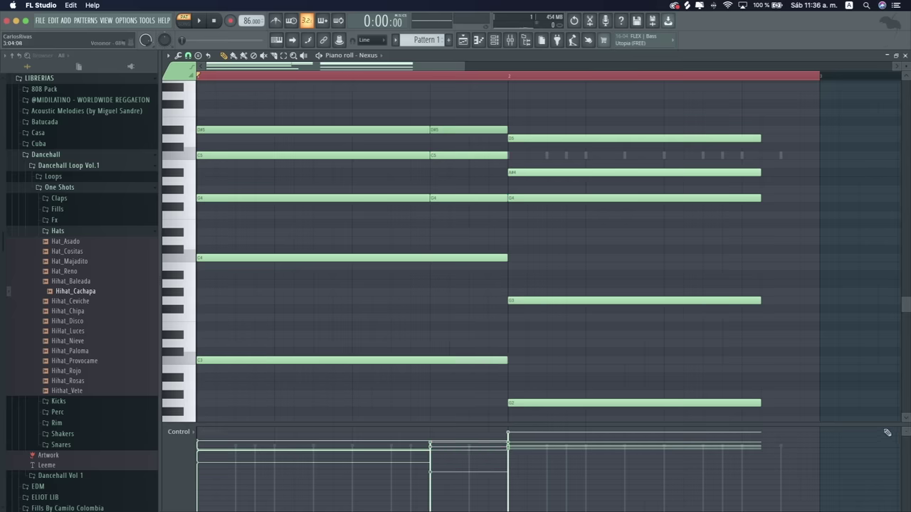
pyautogui.moveTo(761, 419); pyautogui.dragTo(819, 138)
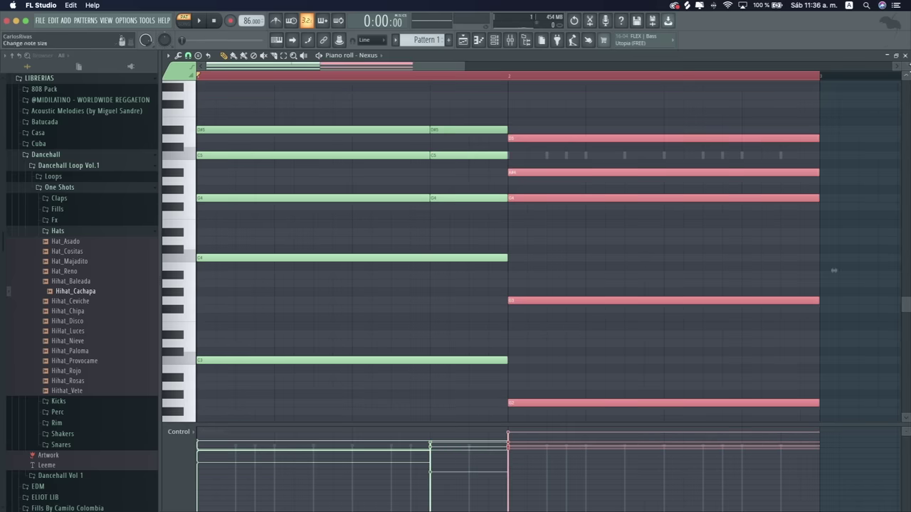
pyautogui.click(905, 55)
# Step: Lower the filter cutoff of the Nexus Ballad Grand Piano to about 51 and play the pattern
pyautogui.click(330, 192)
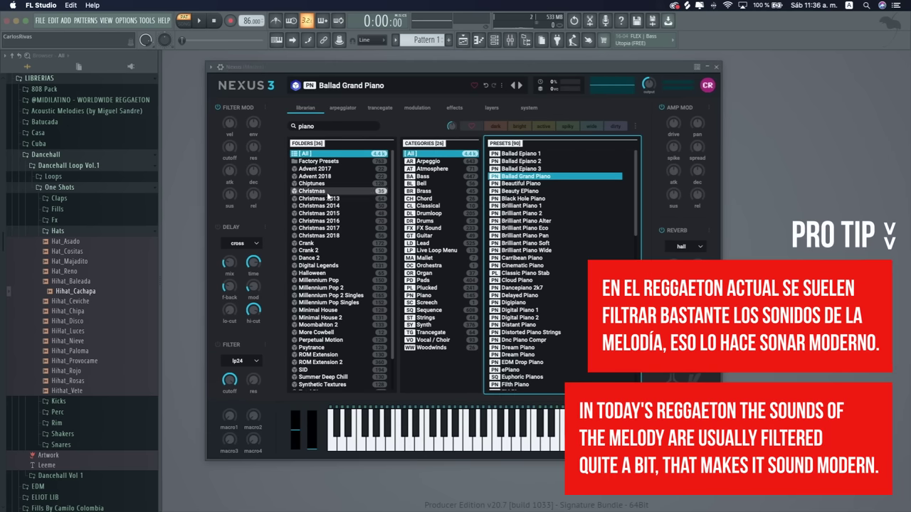
pyautogui.click(231, 344)
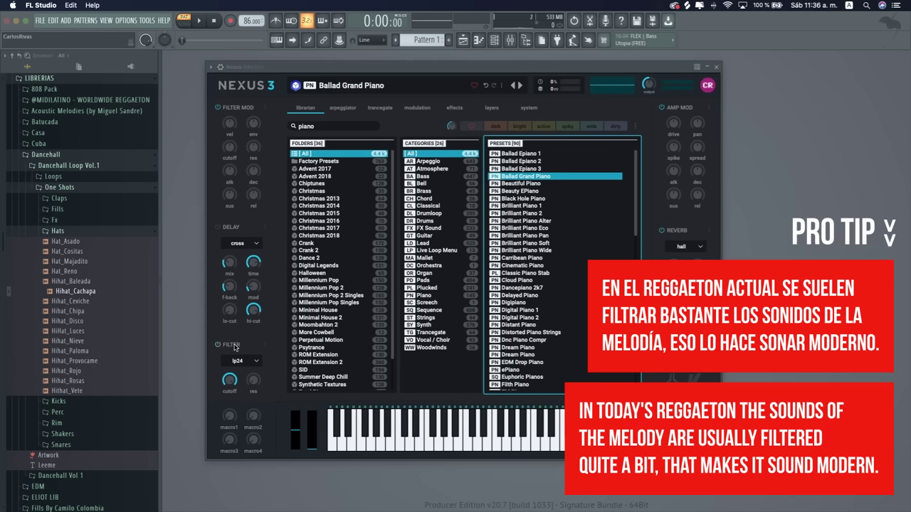
pyautogui.moveTo(229, 377); pyautogui.dragTo(244, 427)
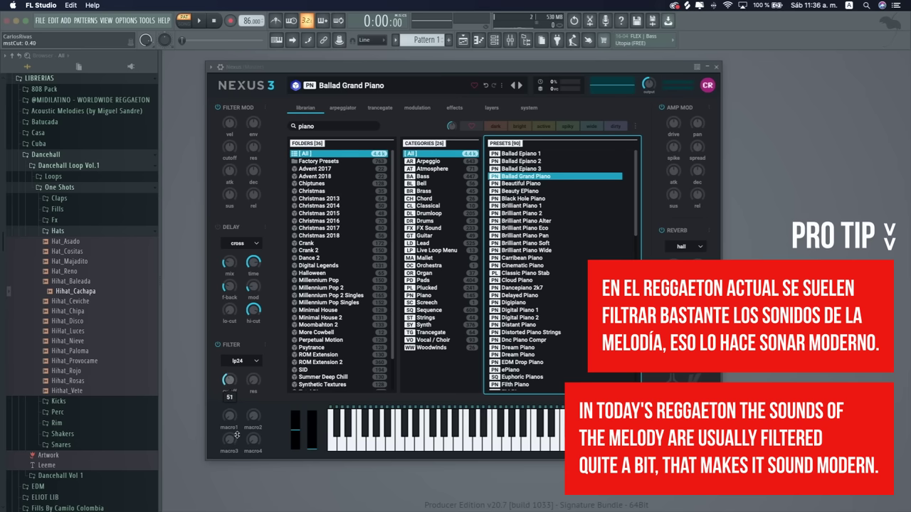
pyautogui.click(716, 67)
pyautogui.press('space')
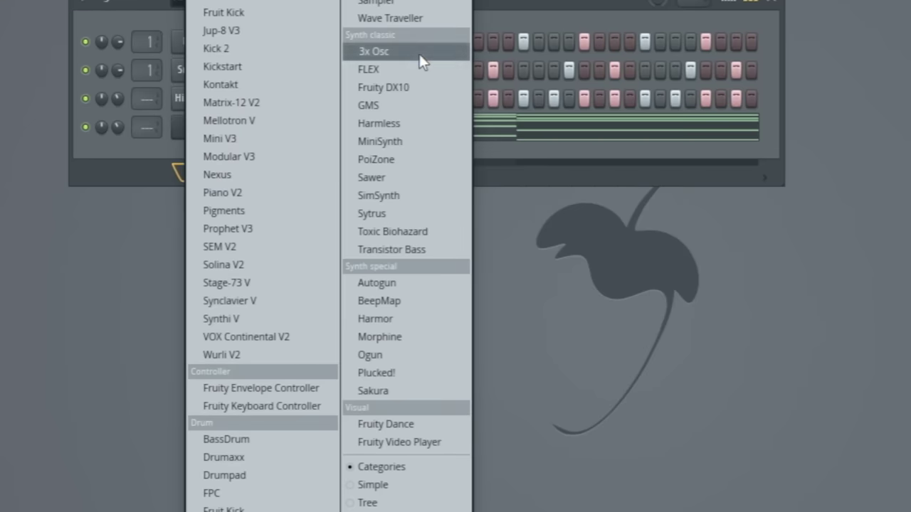
# Step: Add a 3x Osc channel and set oscillator 1's coarse pitch to -24 semitones
pyautogui.click(421, 59)
pyautogui.moveTo(362, 152); pyautogui.dragTo(508, 155)
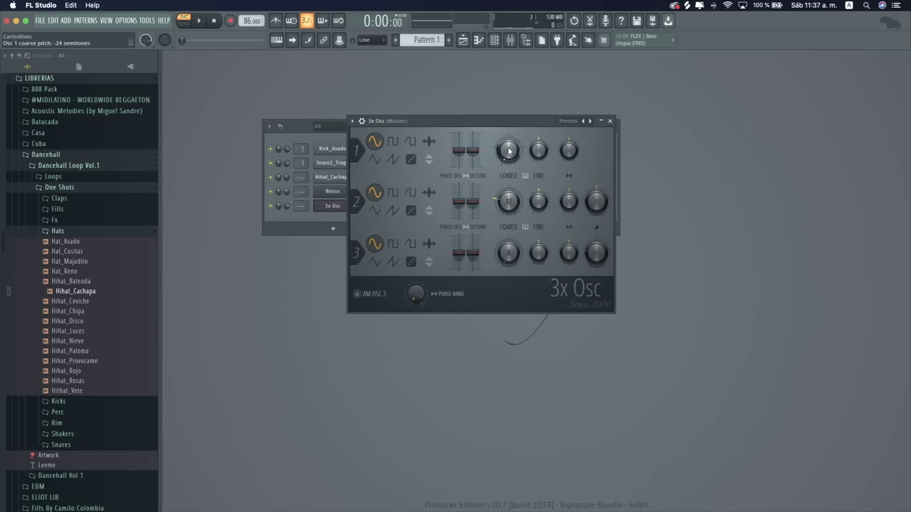
pyautogui.click(610, 121)
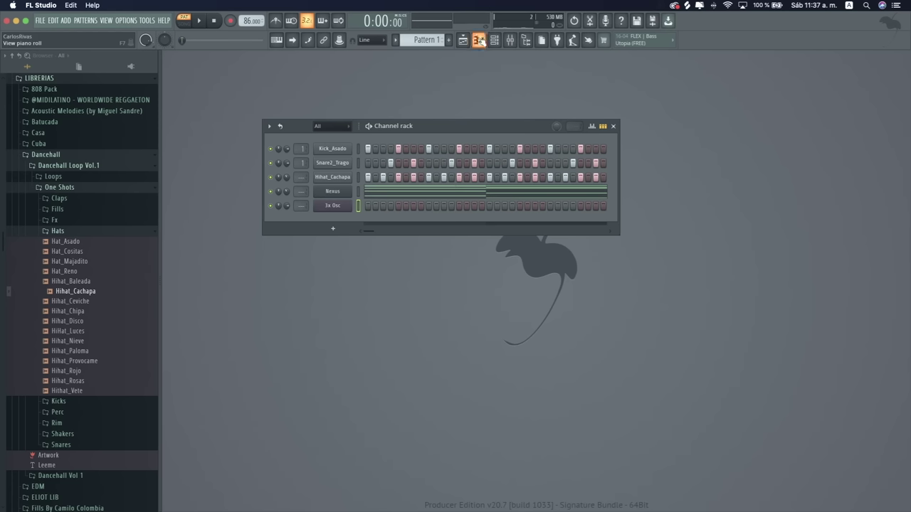
# Step: Write a two-bar bass line for the 3x Osc channel with short C3, C4 and G3 notes, using the Nexus notes as a guide
pyautogui.click(419, 215)
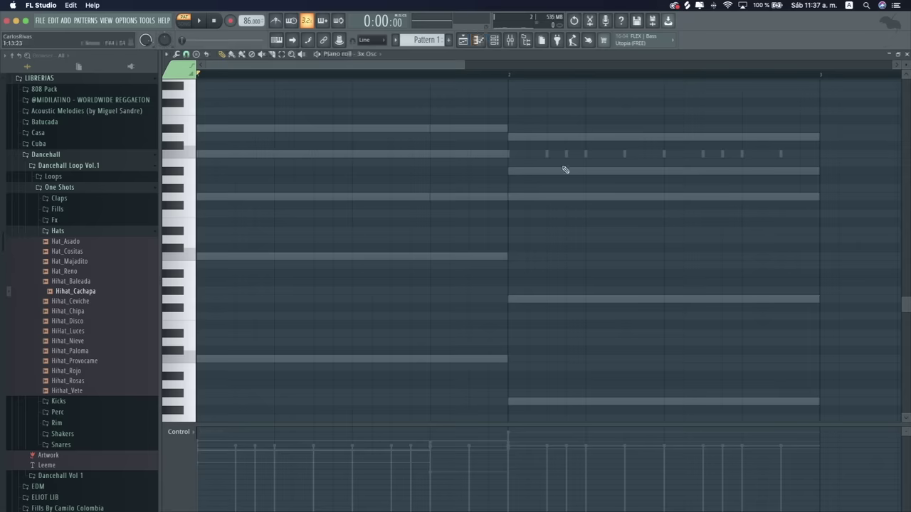
pyautogui.click(906, 55)
pyautogui.click(459, 193)
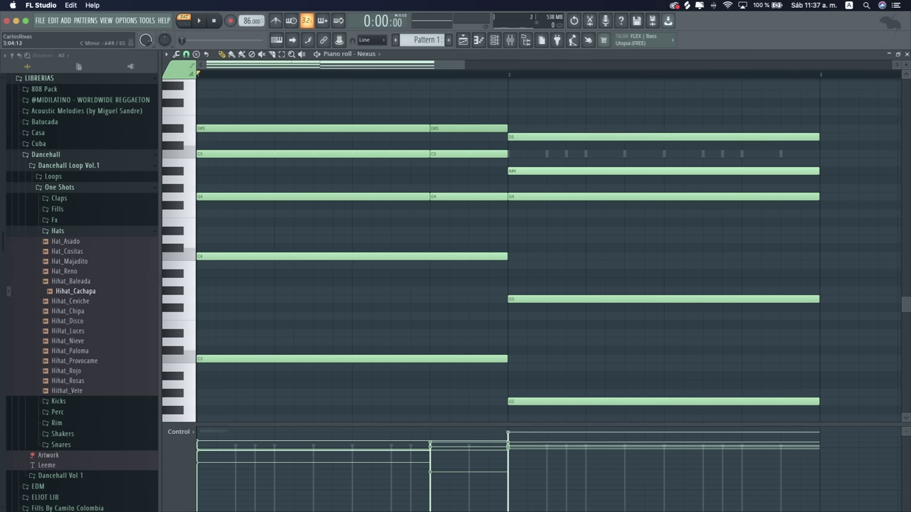
pyautogui.click(907, 55)
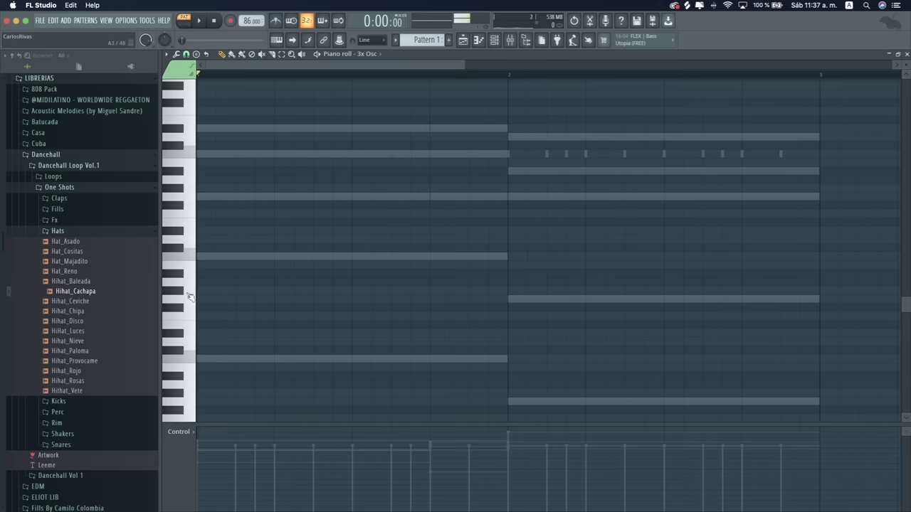
pyautogui.click(201, 359)
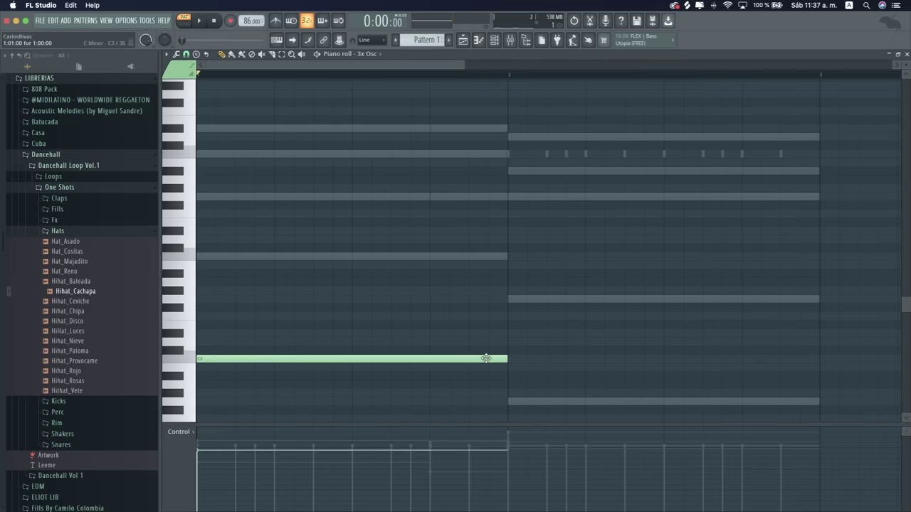
pyautogui.moveTo(504, 358); pyautogui.dragTo(258, 385)
pyautogui.press('space')
pyautogui.press('F7')
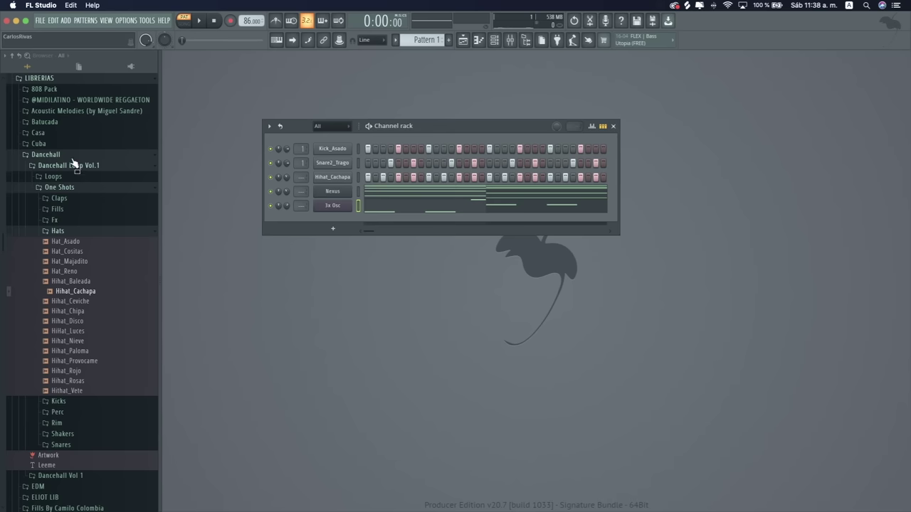
# Step: Replace the Kick_Asado sample with Kick 01 from the Reggaeton Vol. 2 Kicks folder
pyautogui.click(72, 154)
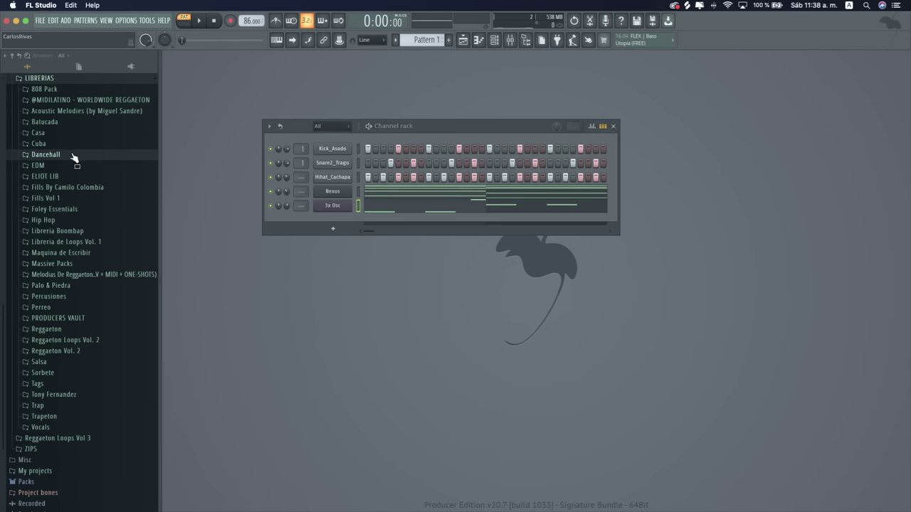
pyautogui.click(76, 351)
pyautogui.click(45, 384)
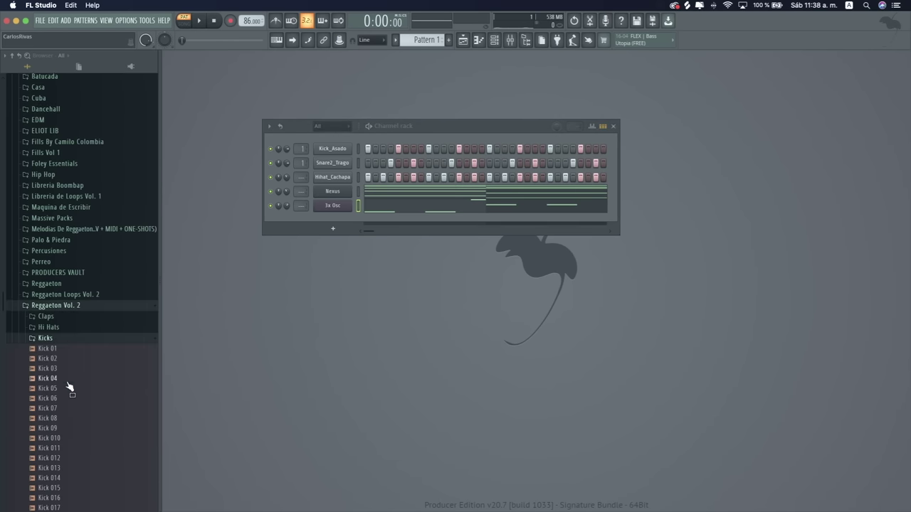
pyautogui.scroll(-2, 64, 370)
pyautogui.moveTo(57, 322); pyautogui.dragTo(333, 149)
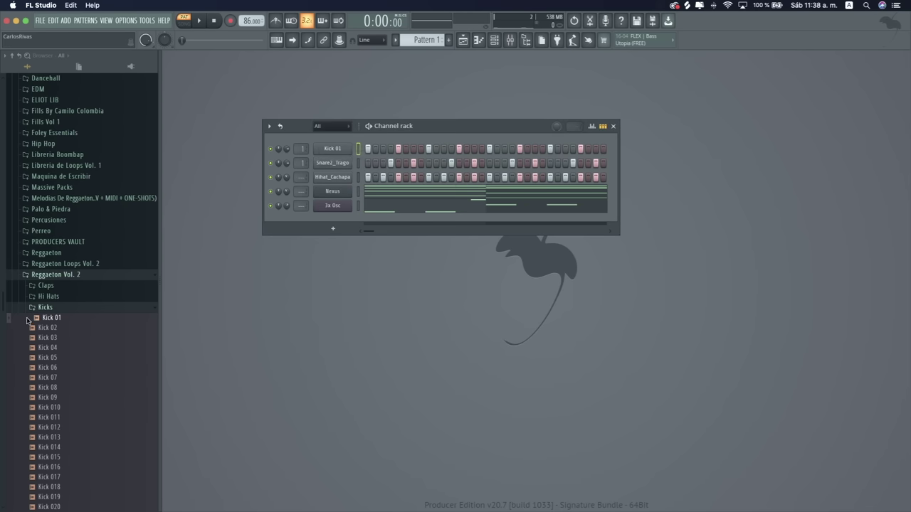
# Step: Audition the Reggaeton Vol. 2 snares and replace the Snare2_Trago sample with Snr 06
pyautogui.click(47, 308)
pyautogui.click(49, 361)
pyautogui.click(56, 319)
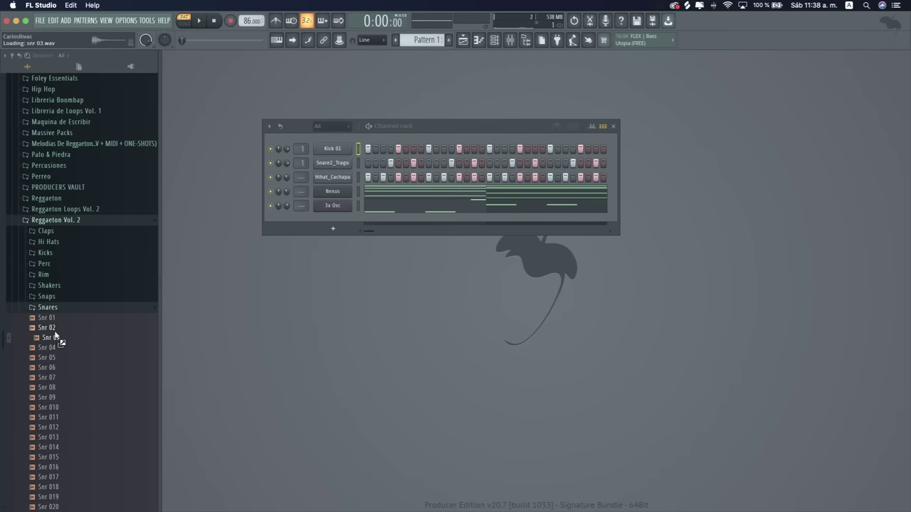
pyautogui.click(61, 376)
pyautogui.click(54, 368)
pyautogui.moveTo(221, 290); pyautogui.dragTo(339, 165)
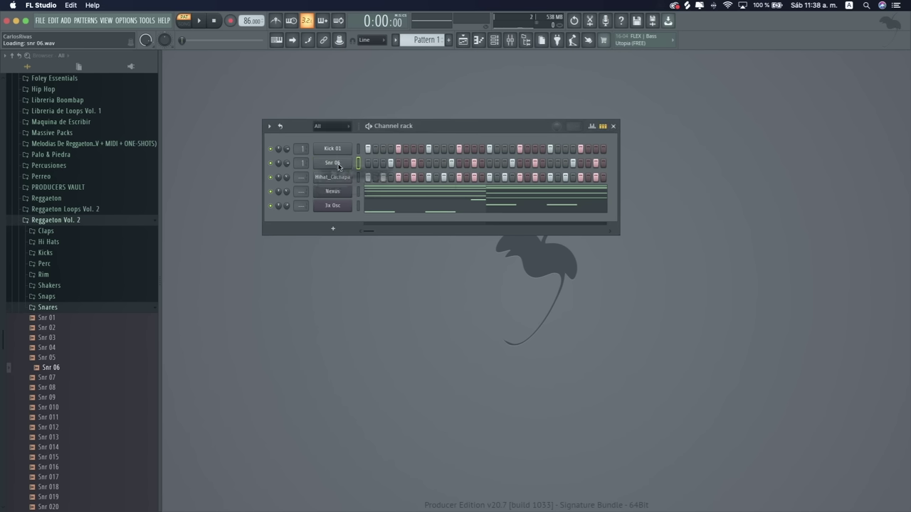
# Step: Listen to the pattern with the Nexus channel muted
pyautogui.click(271, 190)
pyautogui.press('space')
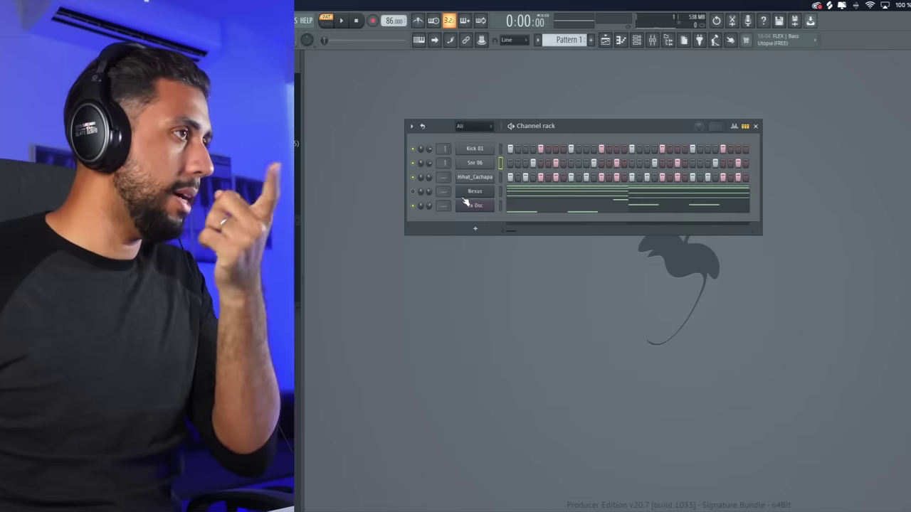
# Step: Replace the Nexus channel's sound with the Uva, Kalimba C one-shot from the Frutas - 90Bpm folder
pyautogui.click(501, 190)
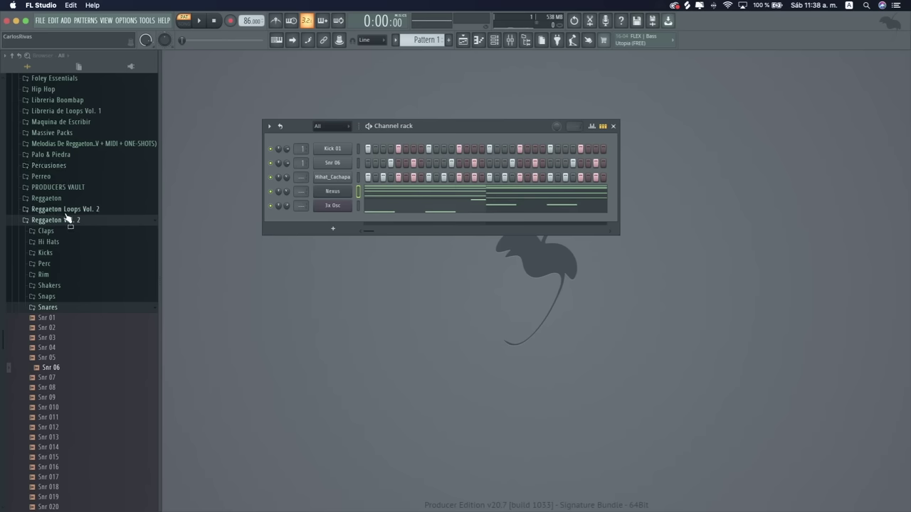
pyautogui.click(67, 219)
pyautogui.scroll(3, 67, 219)
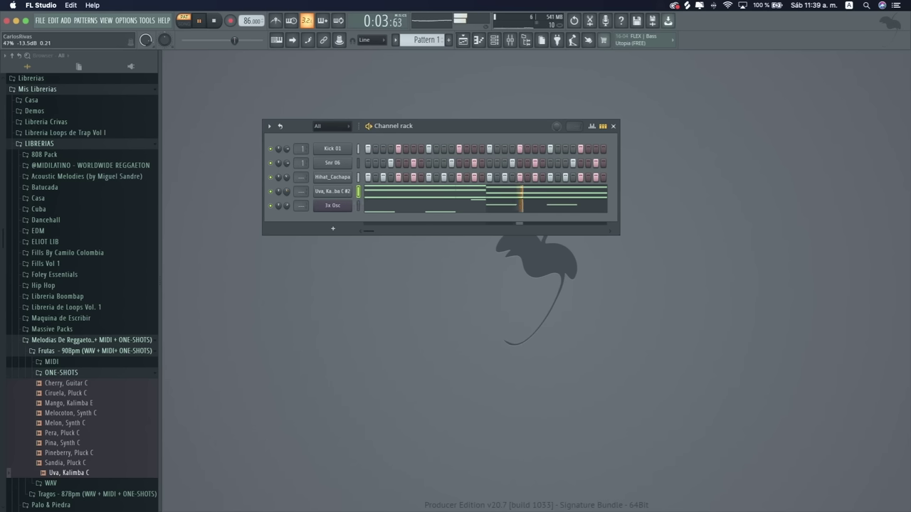
# Step: Shorten the chord notes of the Uva, Kalimba C channel to one step each
pyautogui.click(386, 192)
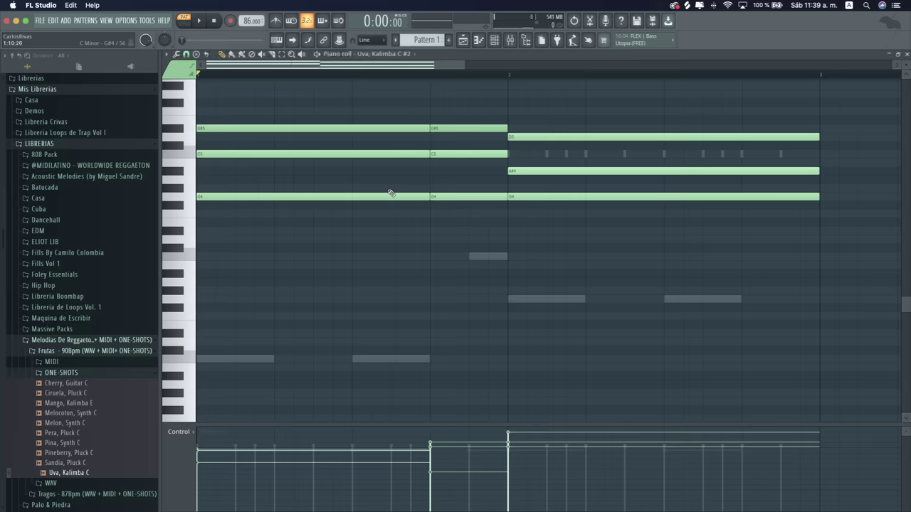
pyautogui.press('super+a')
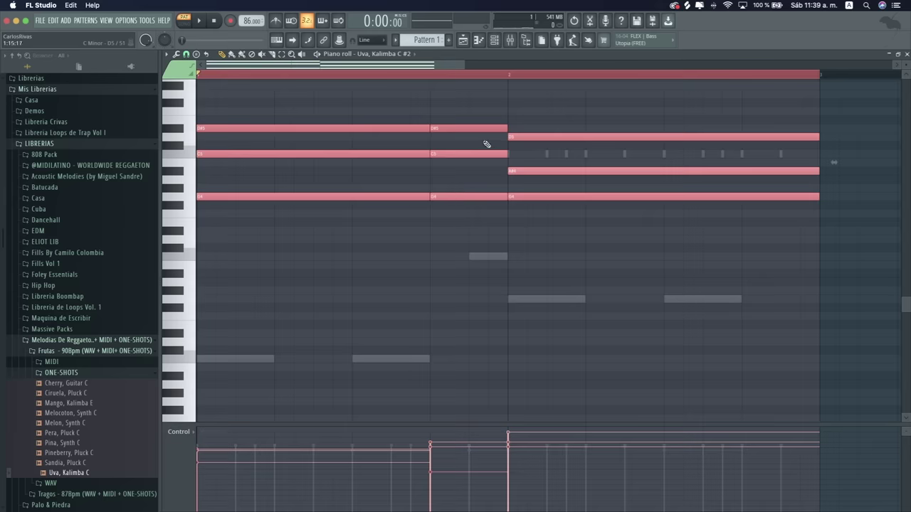
pyautogui.moveTo(502, 130); pyautogui.dragTo(424, 135)
pyautogui.moveTo(375, 231); pyautogui.dragTo(306, 96)
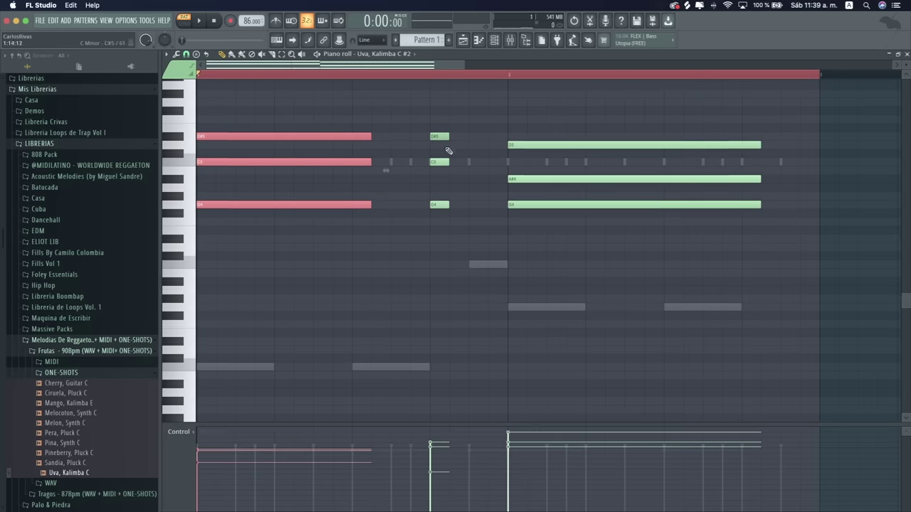
pyautogui.moveTo(371, 135); pyautogui.dragTo(98, 136)
# Step: Delete the repeated chord late in bar 1 and move the two remaining chords two steps later
pyautogui.moveTo(763, 249)
pyautogui.mouseDown()
pyautogui.moveTo(744, 145)
pyautogui.moveTo(431, 147)
pyautogui.mouseUp()
pyautogui.rightClick(441, 132)
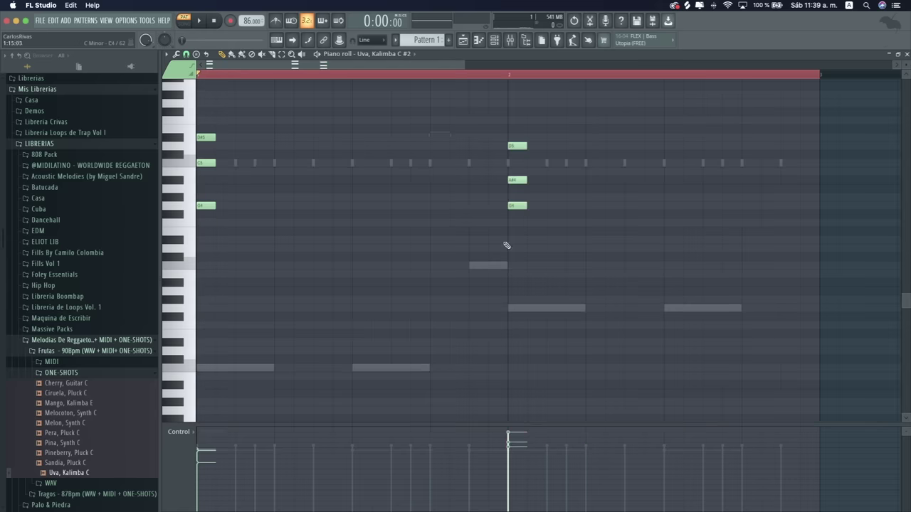
pyautogui.moveTo(647, 260); pyautogui.dragTo(6, 131)
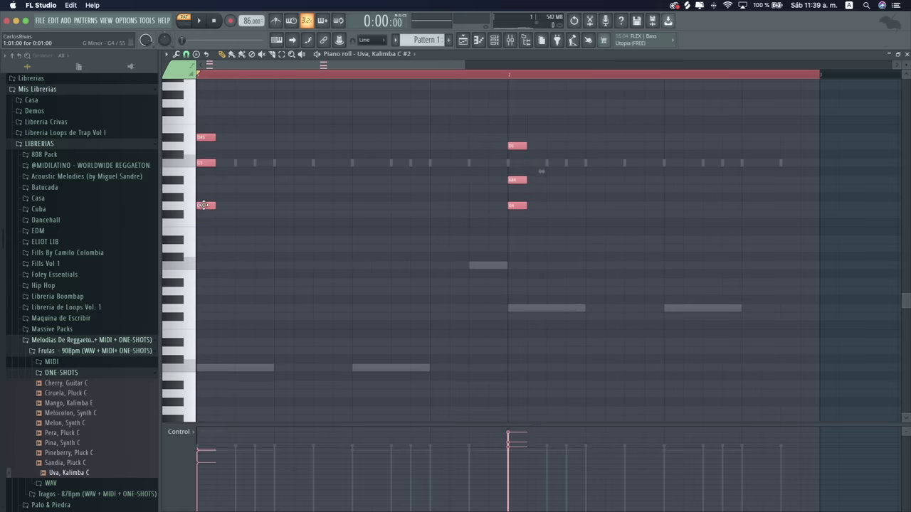
pyautogui.moveTo(204, 205); pyautogui.dragTo(244, 203)
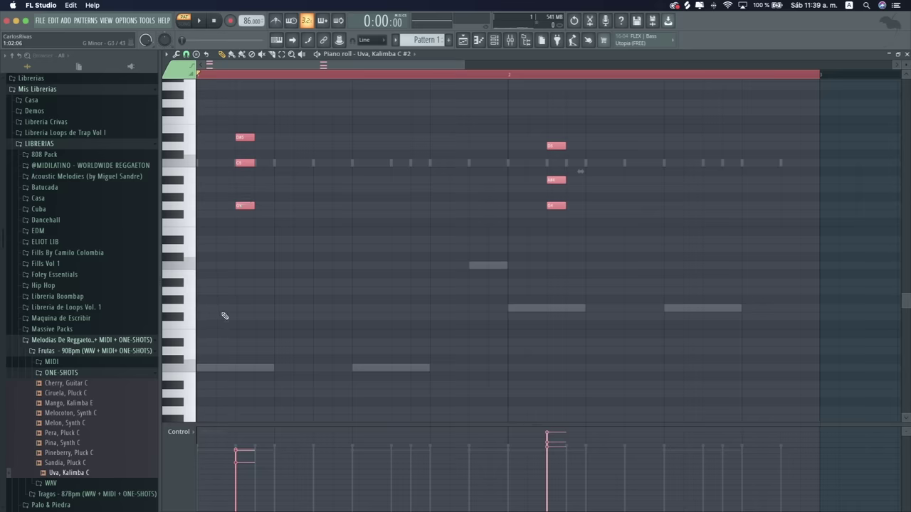
# Step: Add one-step notes C4 at the start of bar 1 and G3 at the start of bar 2, playing the pattern back
pyautogui.click(197, 368)
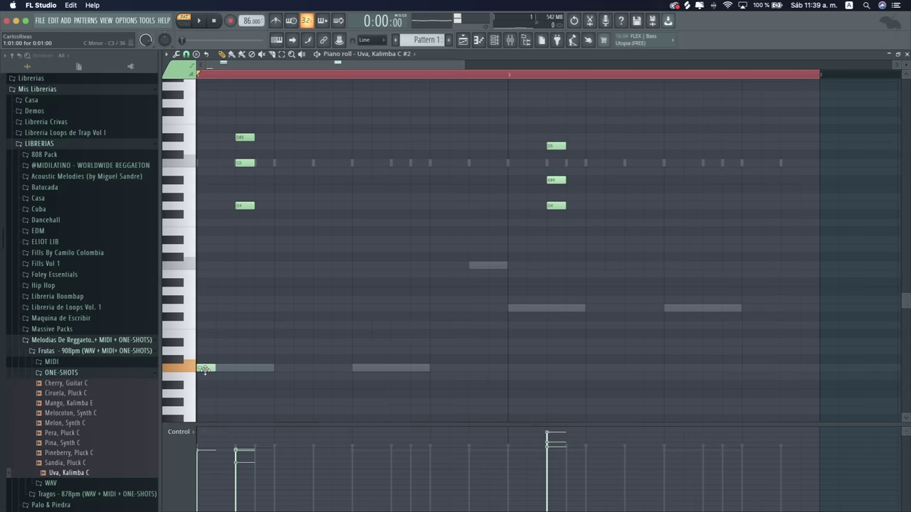
pyautogui.moveTo(204, 369); pyautogui.dragTo(201, 269)
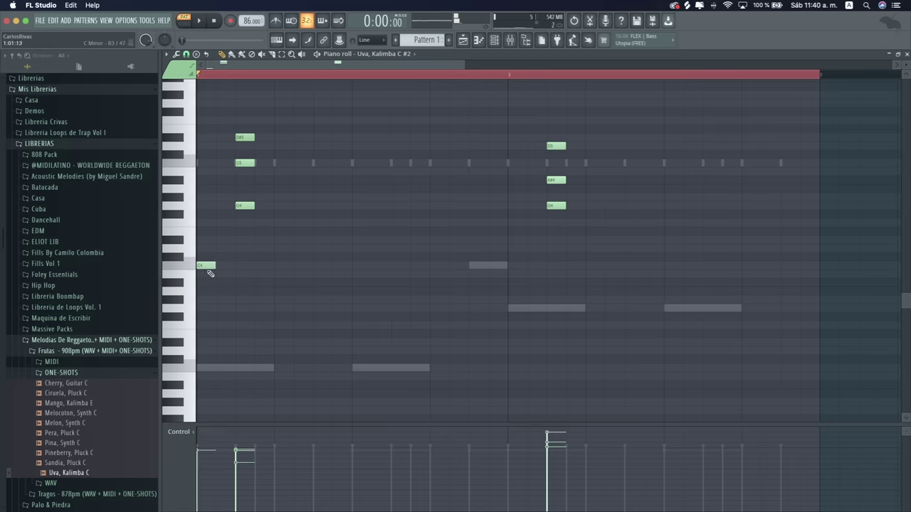
pyautogui.press('space')
pyautogui.press('space')
pyautogui.click(509, 308)
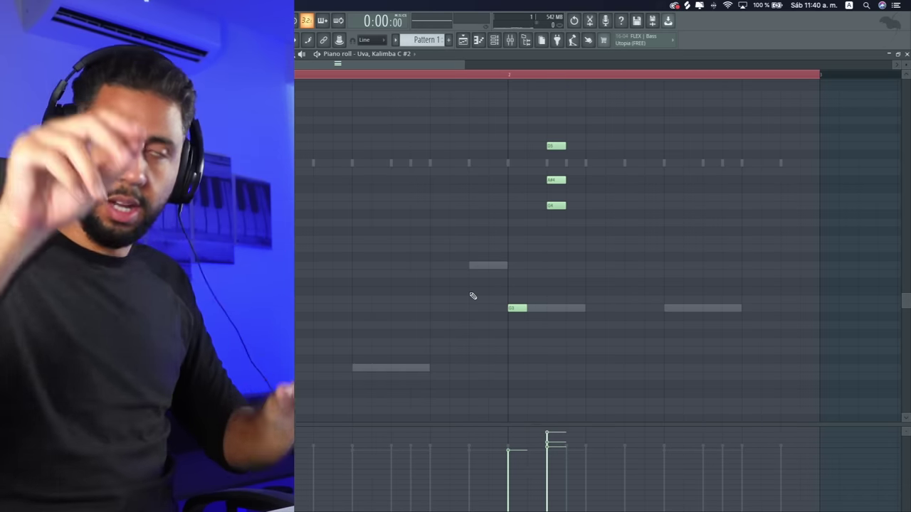
pyautogui.press('space')
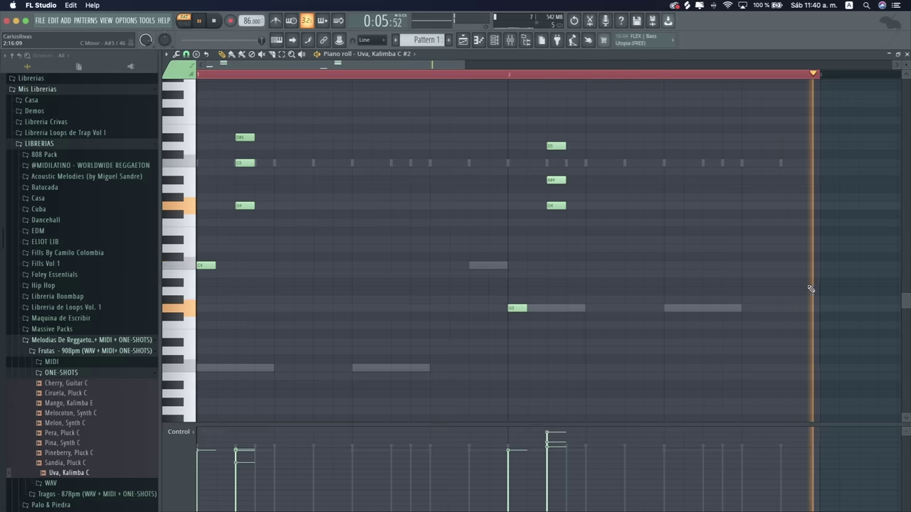
pyautogui.press('space')
# Step: Add a G3 note on beat 4 of bar 2 and copy that bar's D5, A#4 and G4 chord two steps after it
pyautogui.moveTo(556, 181); pyautogui.dragTo(784, 147)
pyautogui.press('super+z')
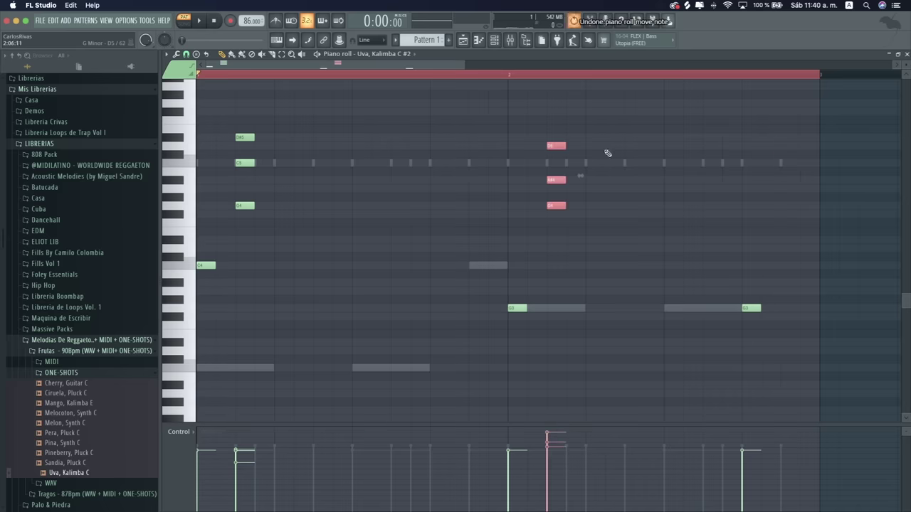
pyautogui.moveTo(555, 146); pyautogui.dragTo(787, 145)
pyautogui.press('space')
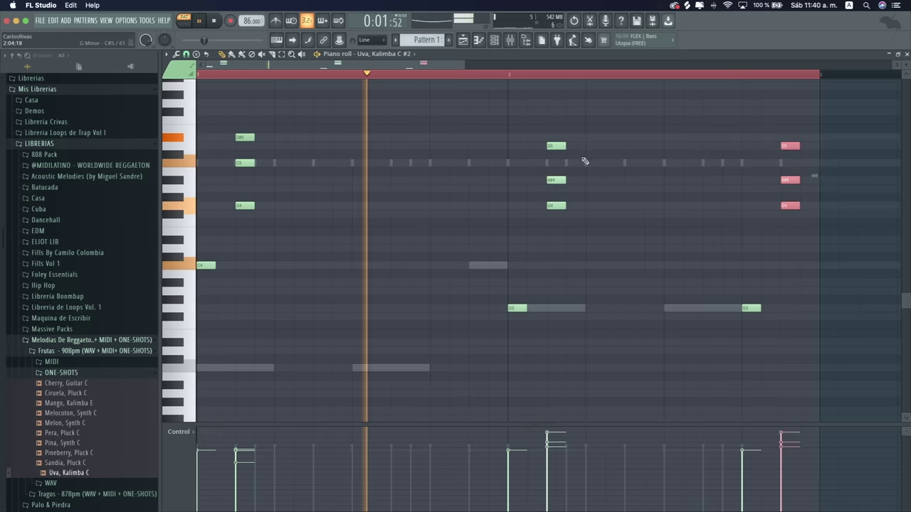